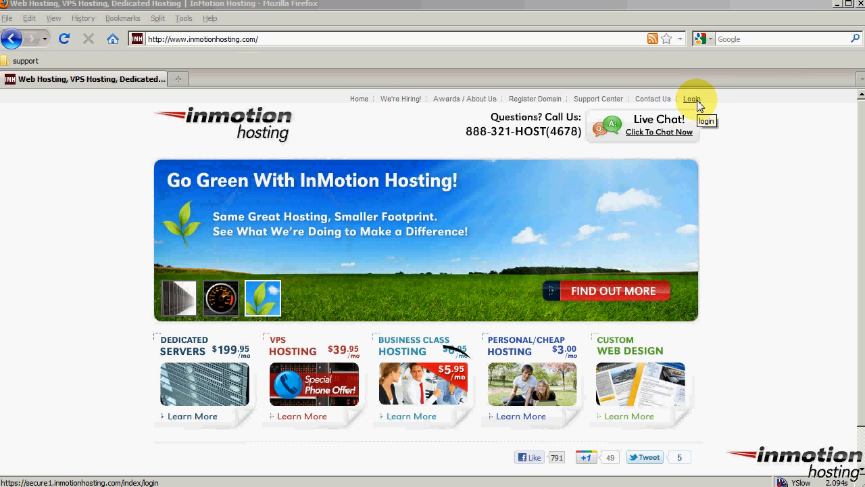
Log in to the InMotion Hosting AMP customer login with the account e-mail and password.
left_click(696, 101)
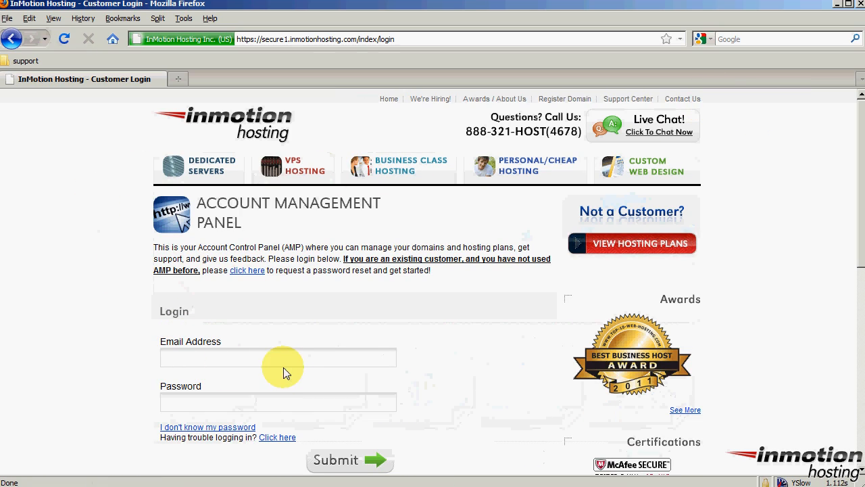
left_click(310, 361)
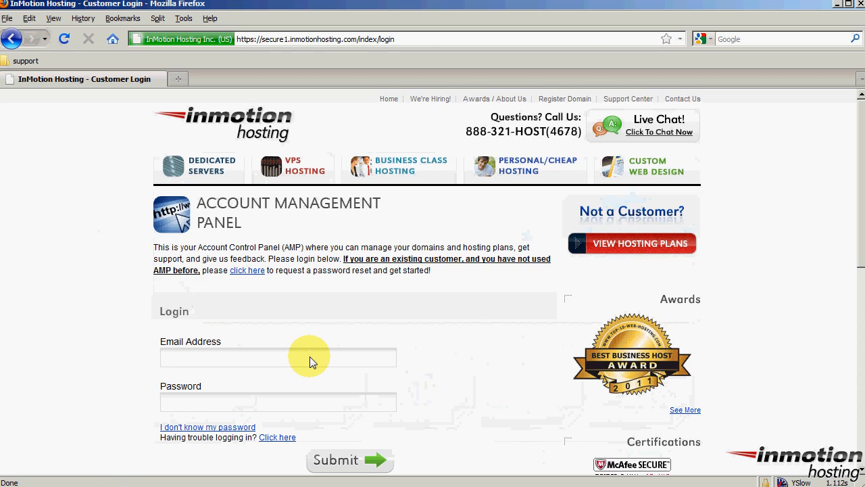
key("Tab")
type("••")
key("BackSpace")
key("BackSpace")
type("••••••••••")
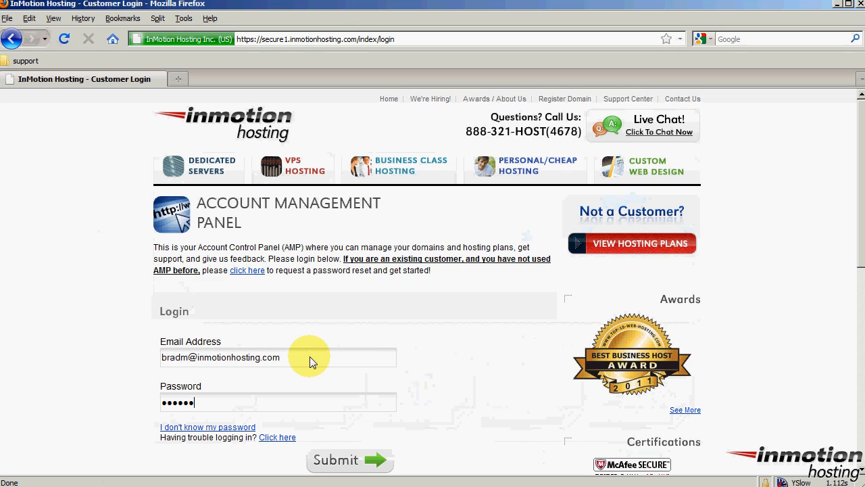
left_click(346, 460)
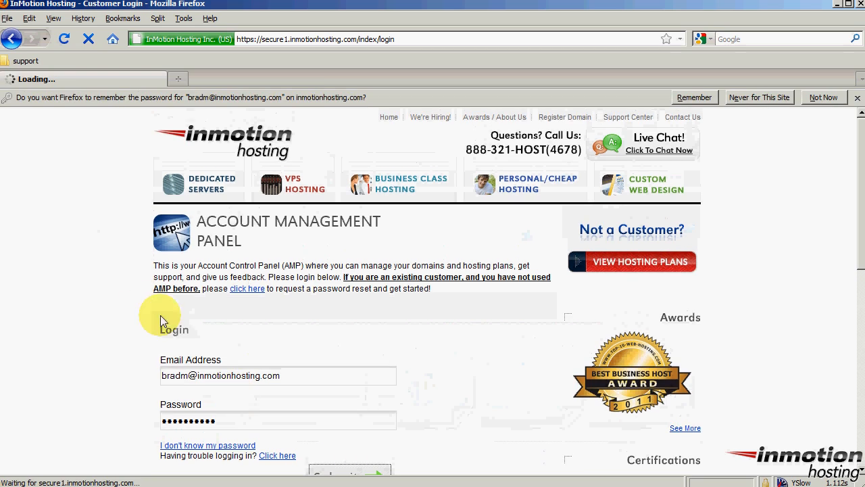
Decline saving the password, then open Account & Billing details showing the inmotiontesting.com Power Plan.
left_click(824, 98)
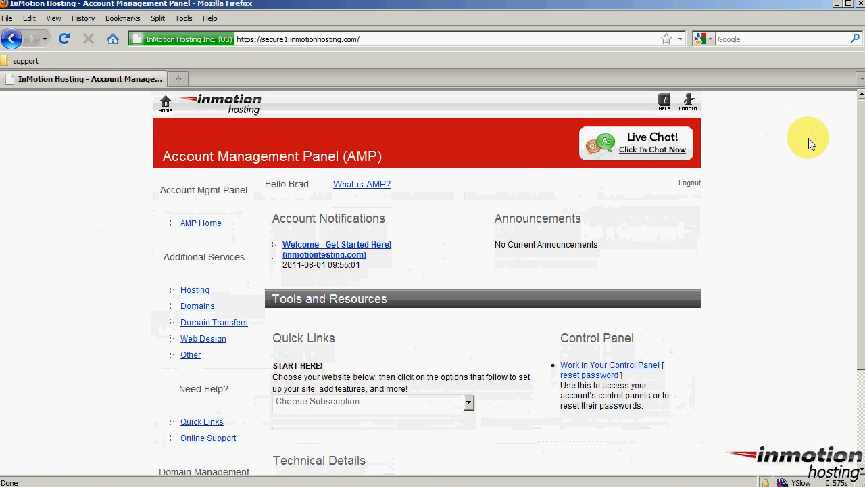
scroll(113, 282, "down", 2)
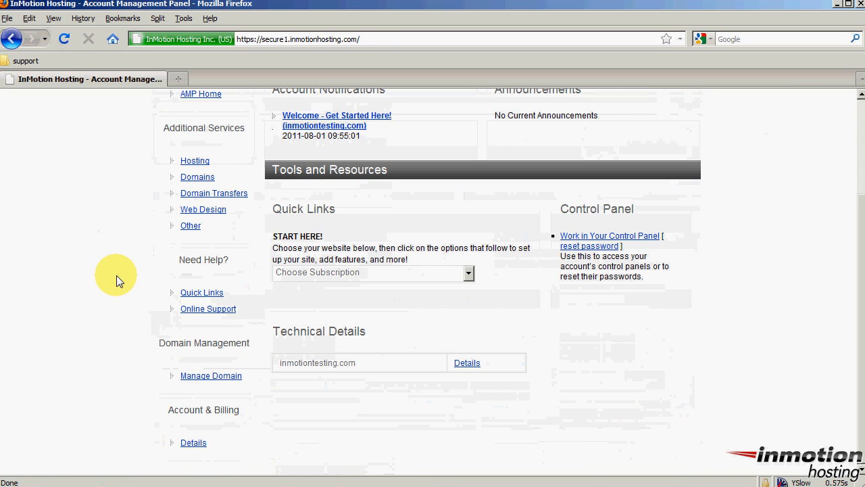
left_click(192, 442)
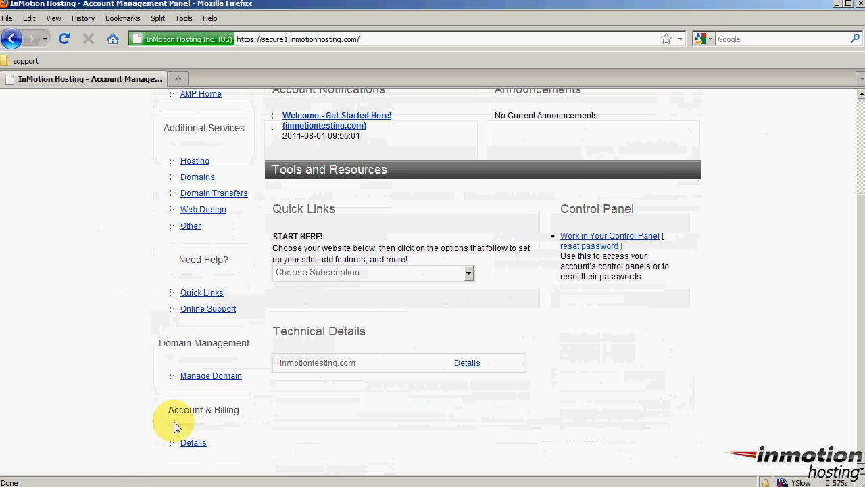
left_click_drag(167, 409, 239, 415)
left_click(198, 442)
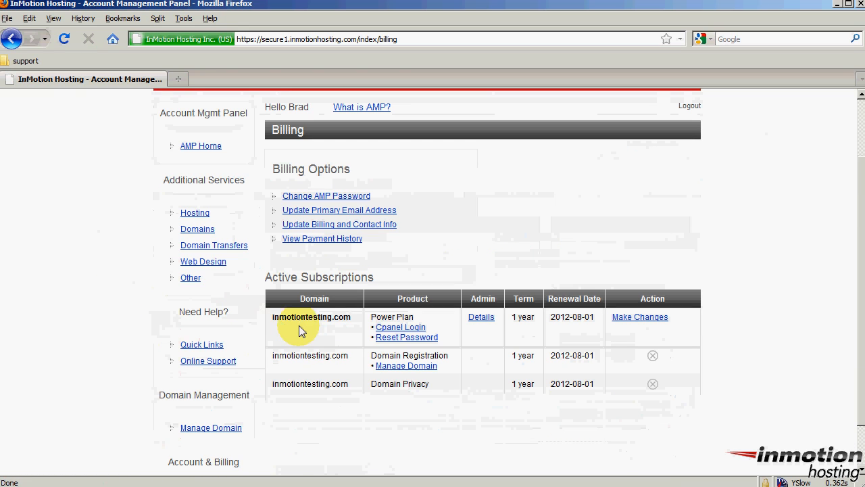
left_click_drag(272, 319, 437, 324)
left_click(355, 318)
left_click(436, 324)
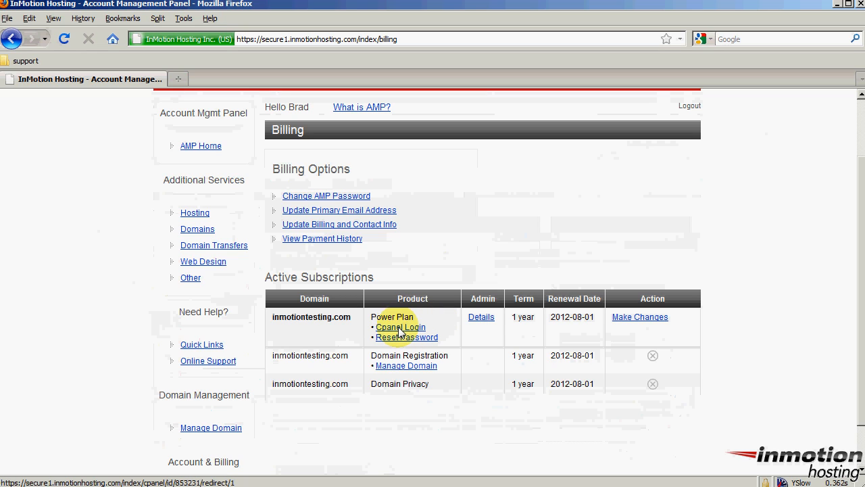
Open cPanel for the Power Plan, decline the welcome wizard, and scroll to Software/Services.
left_click(399, 330)
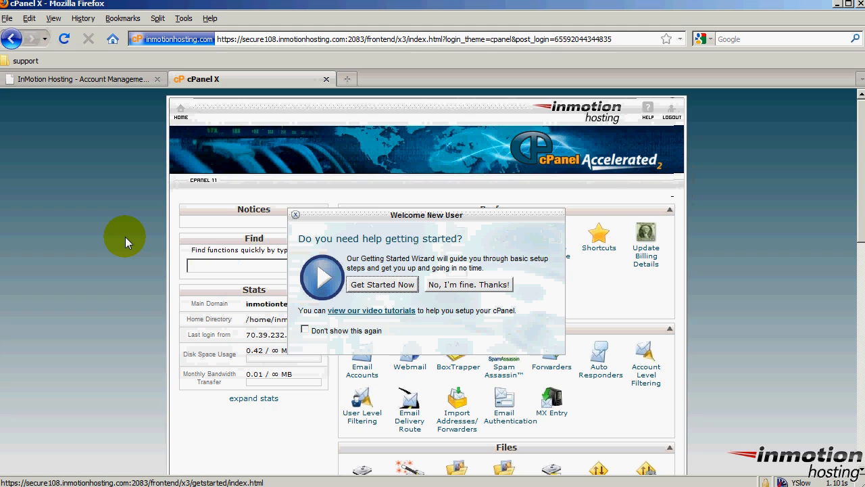
left_click(476, 289)
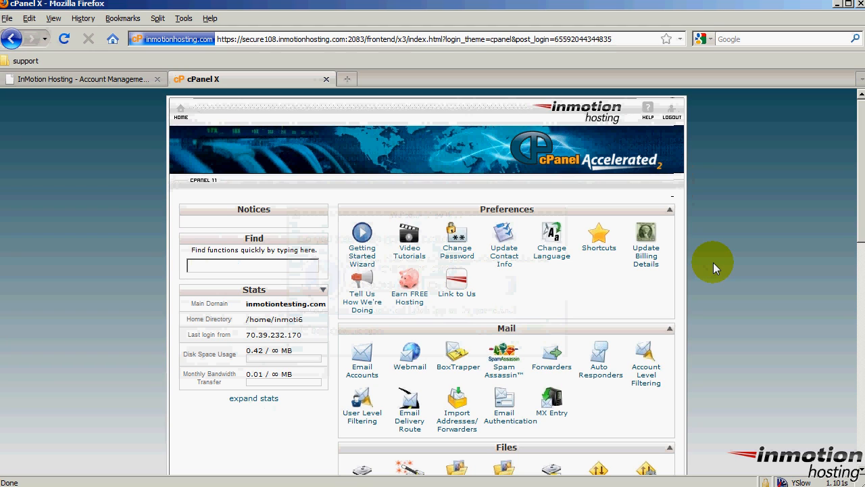
scroll(713, 262, "down", 10)
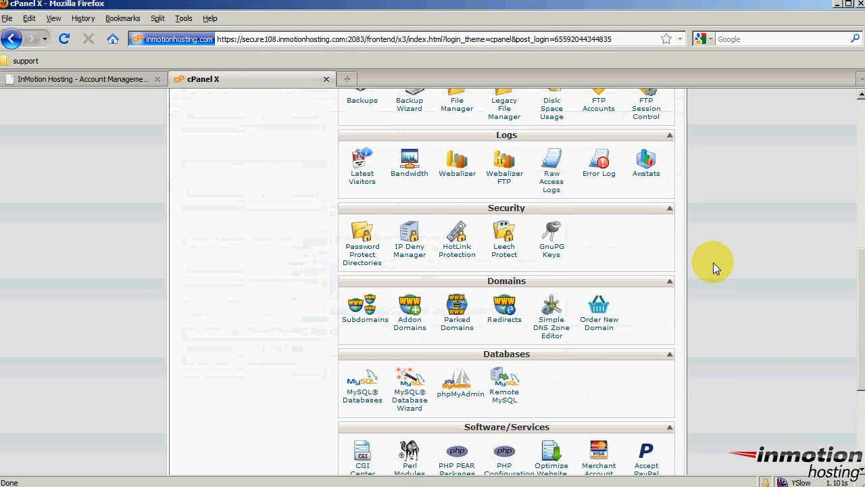
scroll(713, 262, "down", 2)
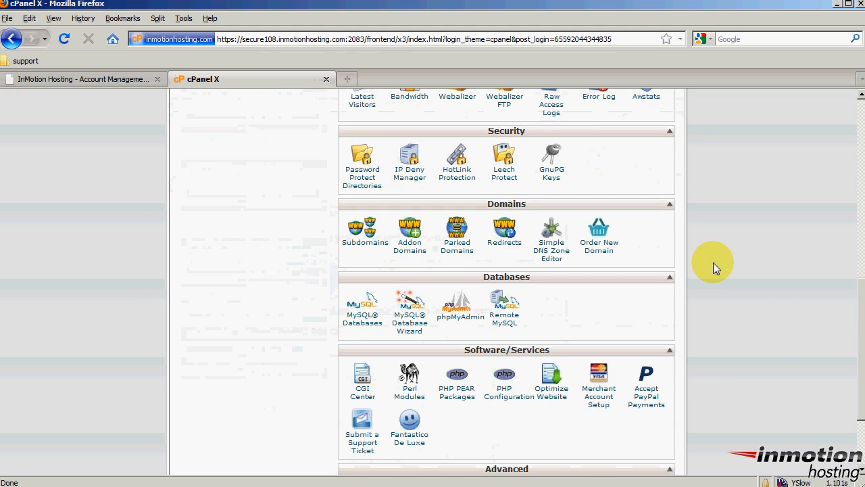
Open Fantastico De Luxe and show the WordPress page under Blogs, offering version 3.1.
left_click(414, 443)
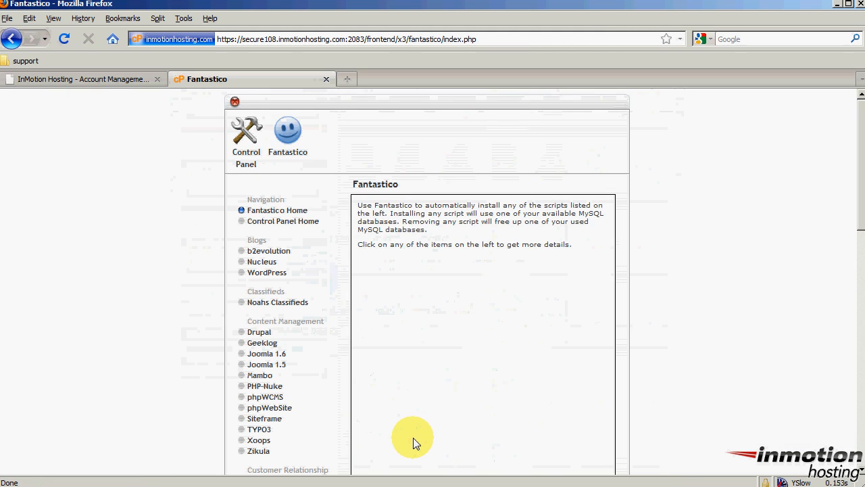
left_click_drag(242, 240, 256, 245)
left_click(263, 274)
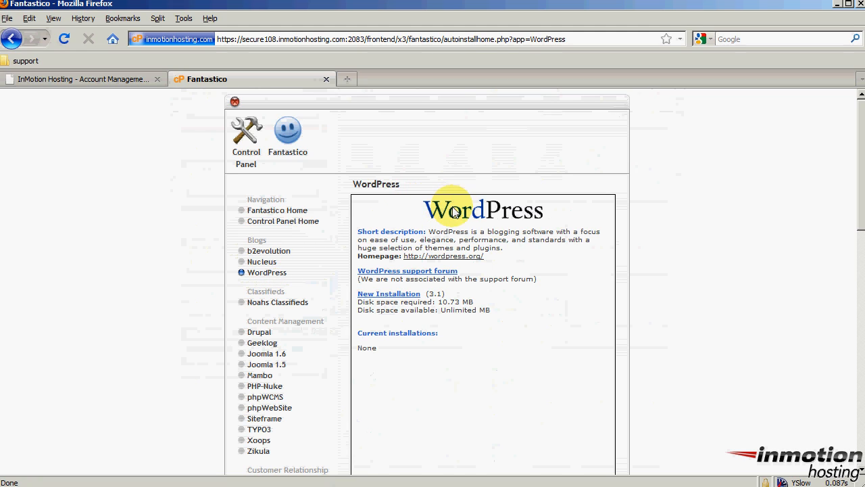
left_click_drag(479, 215, 513, 253)
left_click(515, 257)
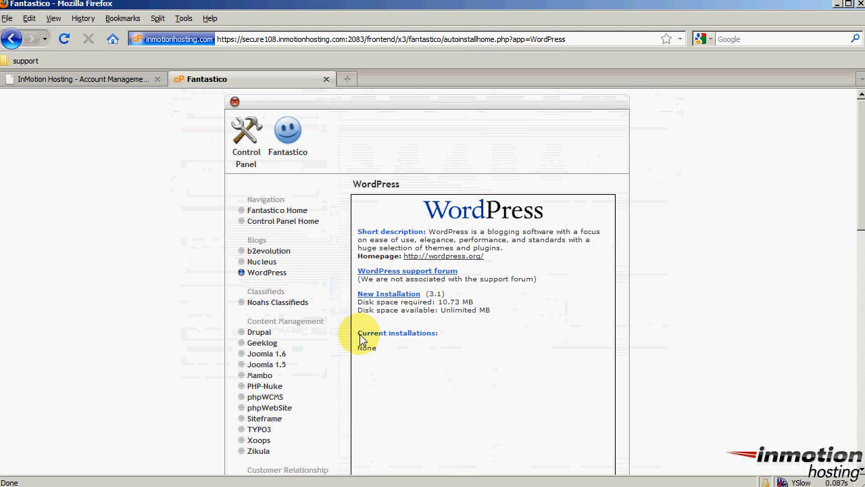
left_click_drag(360, 334, 442, 335)
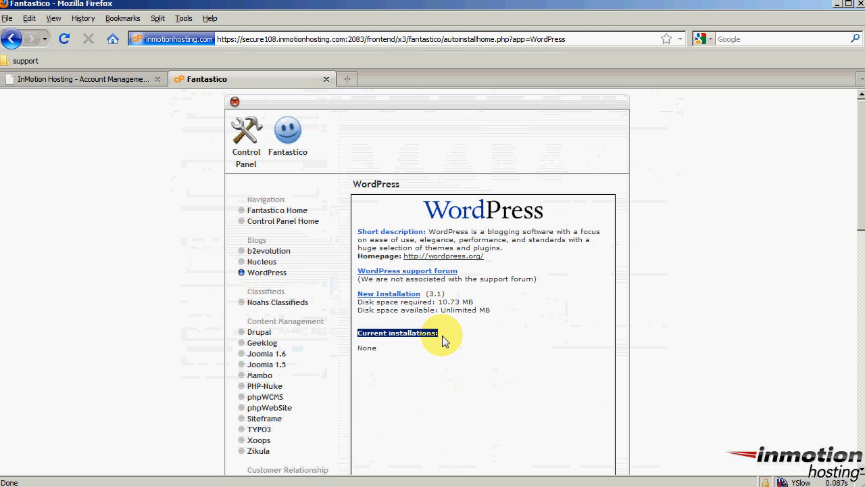
left_click(442, 335)
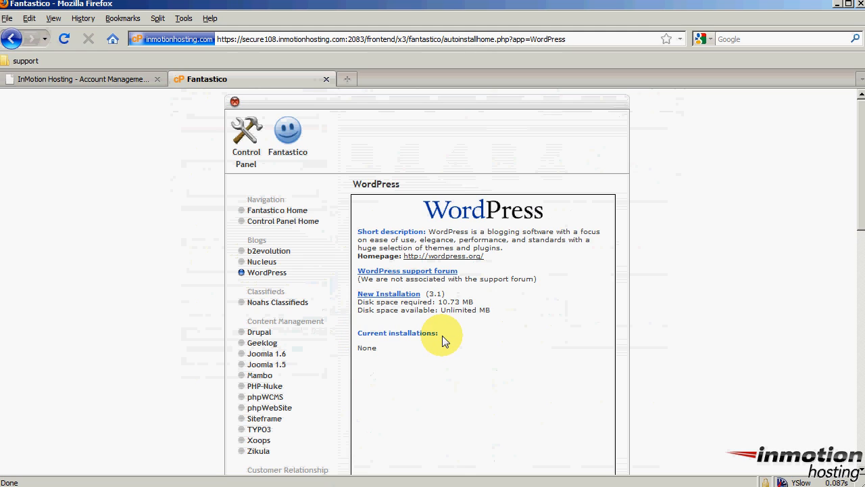
Start a new WordPress installation on inmotiontesting.com with an empty directory, installing at root.
left_click(397, 295)
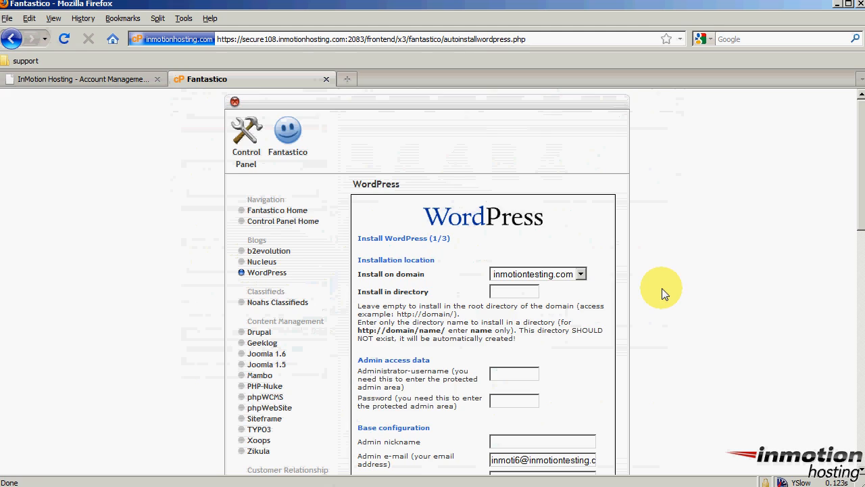
scroll(661, 292, "down", 2)
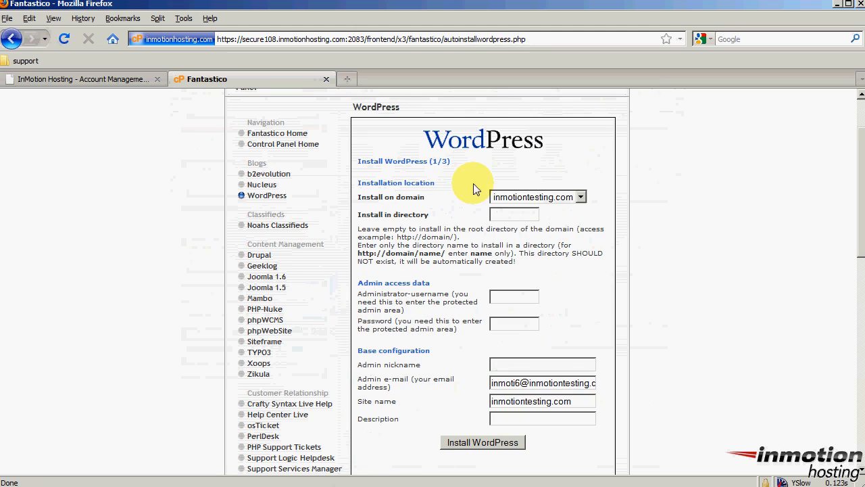
left_click_drag(360, 197, 423, 207)
left_click(425, 207)
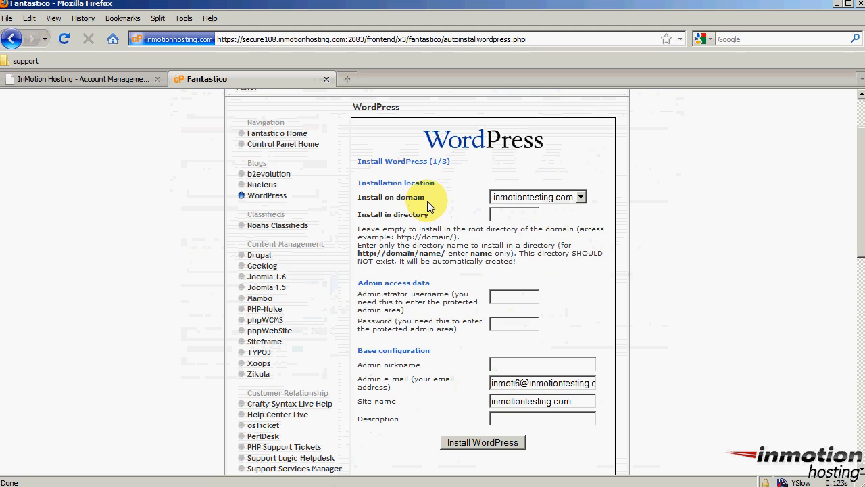
left_click(581, 197)
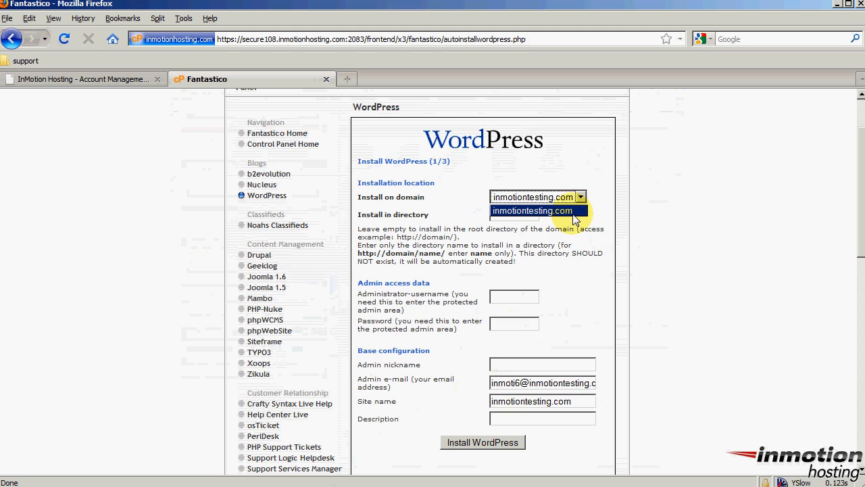
left_click(593, 219)
left_click_drag(360, 215, 425, 219)
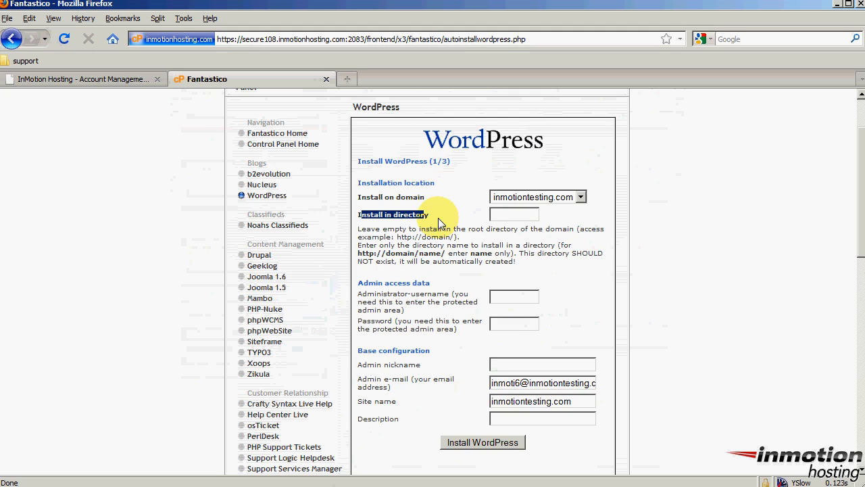
left_click(526, 217)
type("blog")
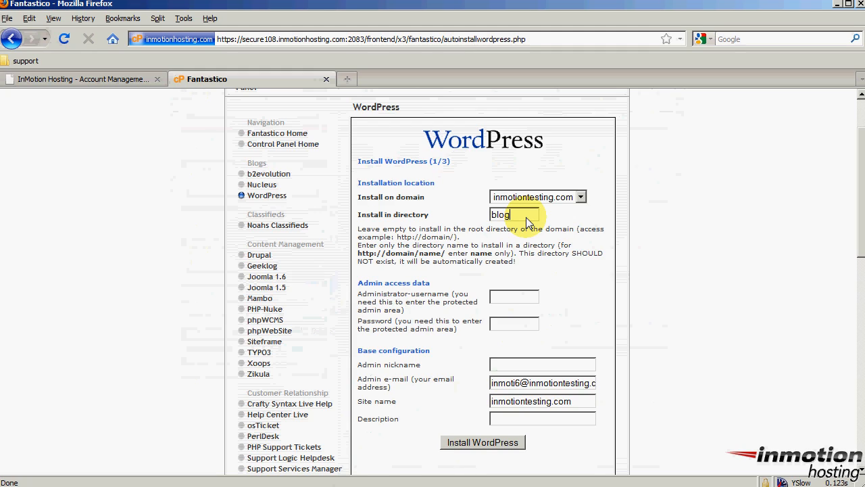
double_click(526, 217)
key("BackSpace")
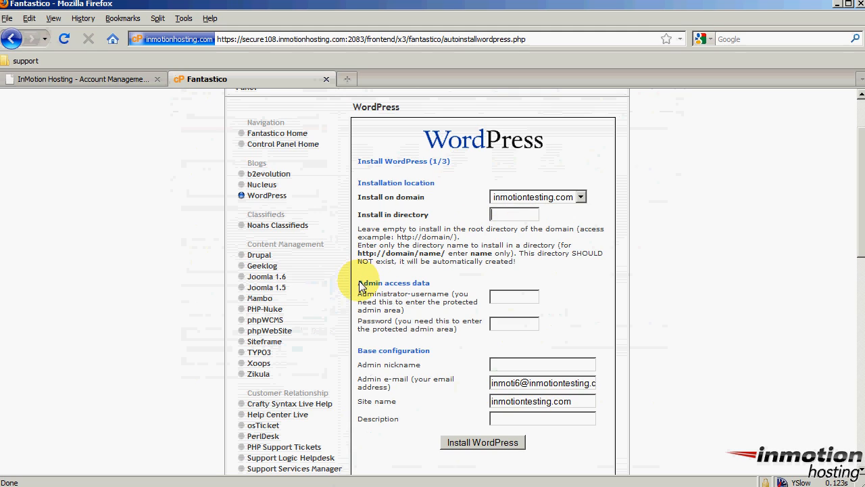
Enter the admin login credentials, the admin nickname and the account e-mail address.
left_click(532, 297)
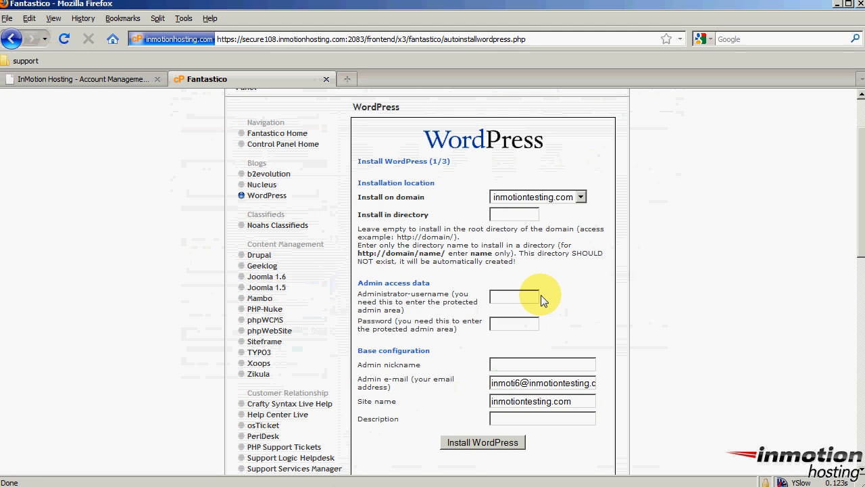
type("admin")
type("pas")
type("sword")
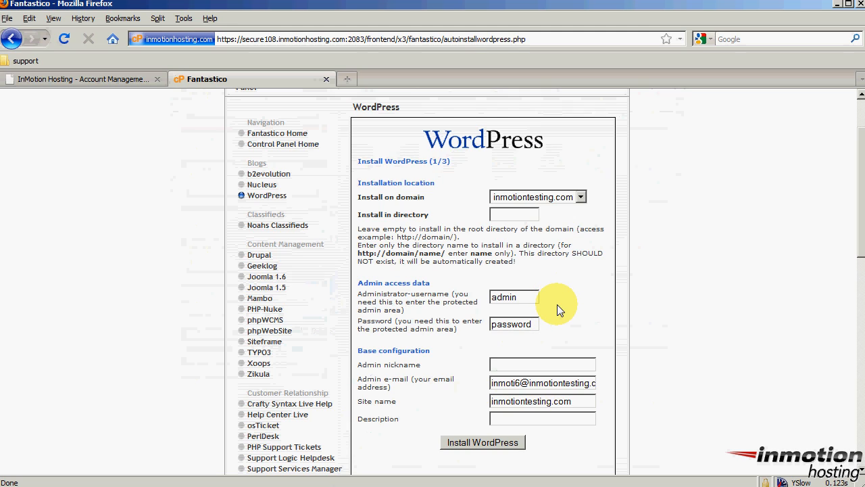
scroll(586, 302, "down", 2)
left_click_drag(360, 273, 433, 274)
left_click(443, 273)
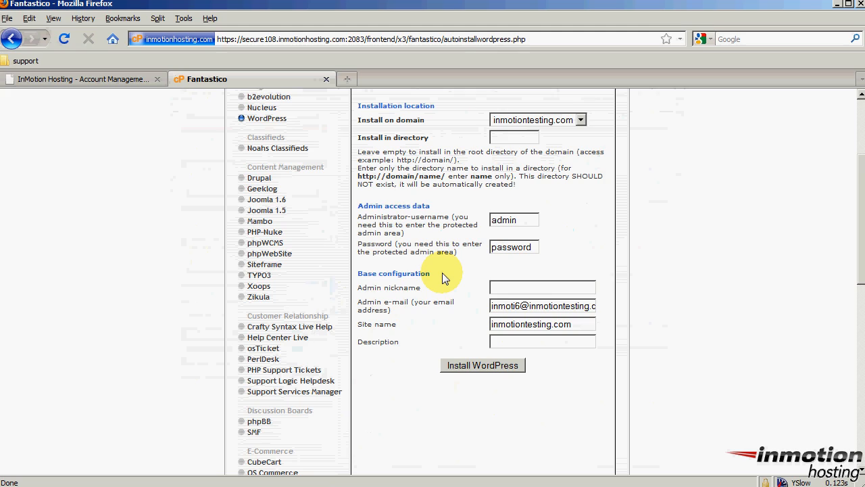
left_click_drag(362, 287, 409, 289)
left_click(514, 291)
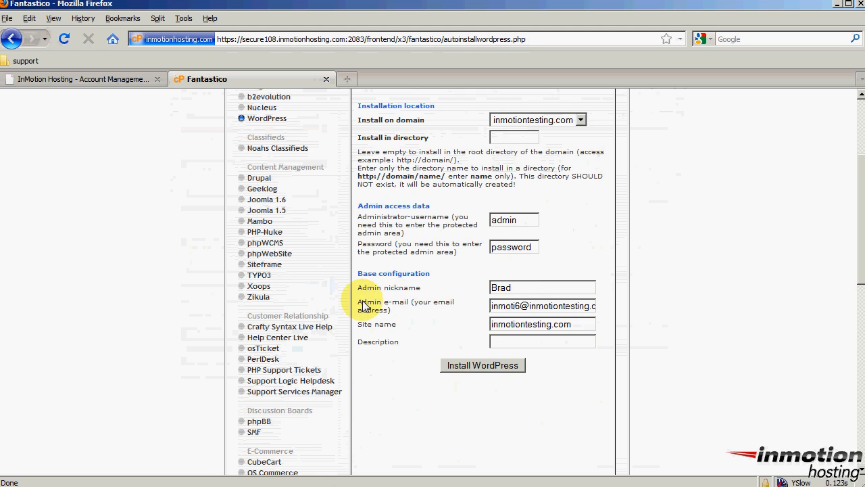
left_click_drag(361, 302, 403, 317)
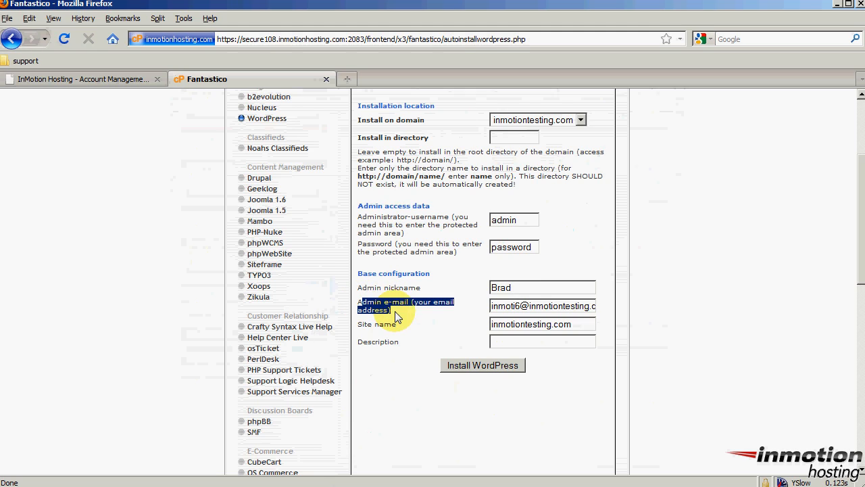
triple_click(508, 310)
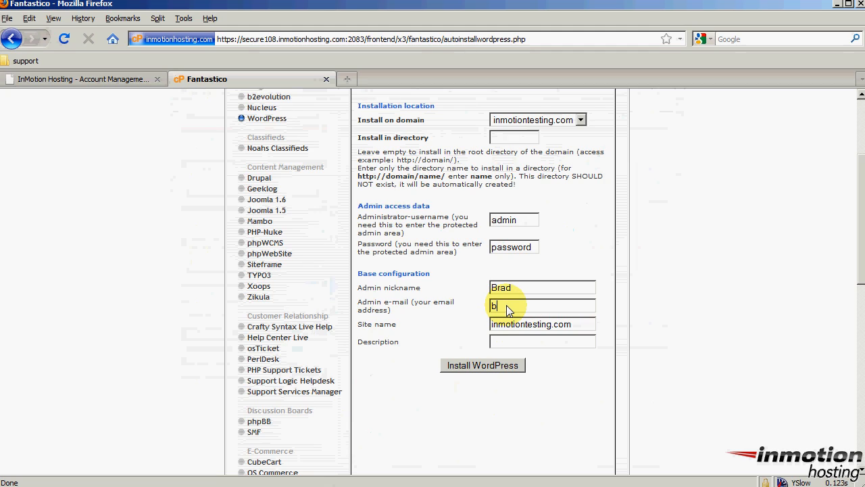
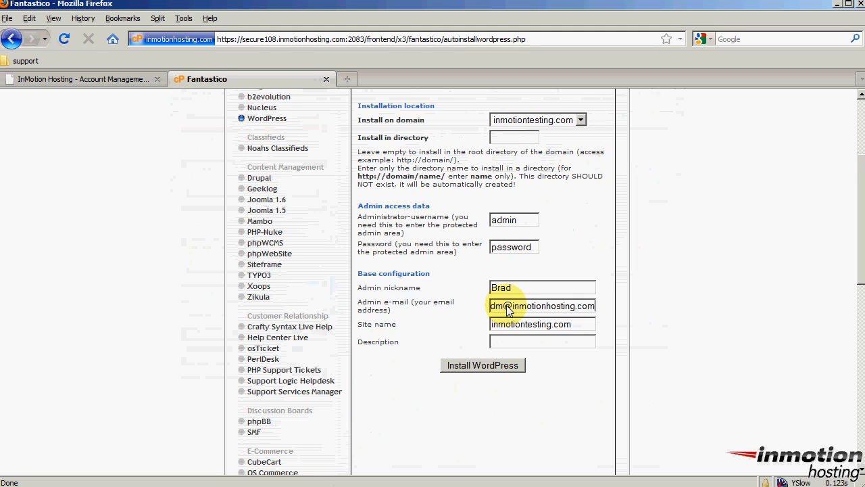
Set the site name to 'InMotion Testing' and the description to 'A Place for Testing..'.
left_click_drag(362, 325, 395, 357)
left_click(395, 362)
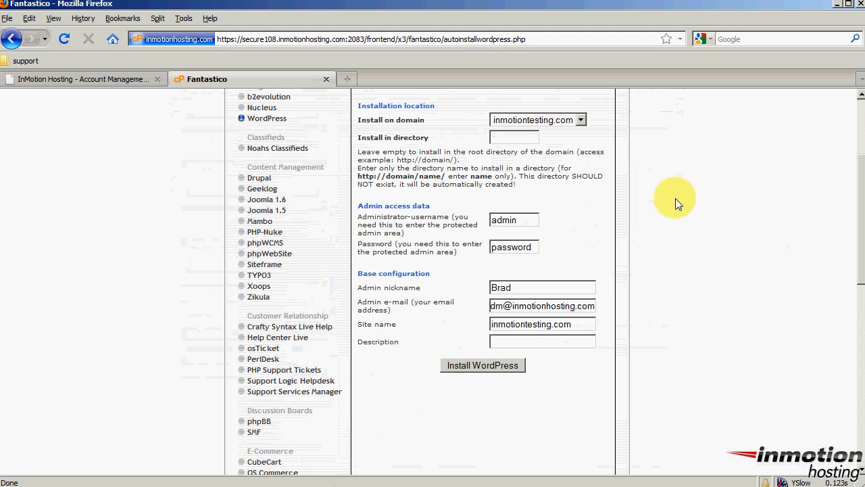
left_click_drag(585, 327, 507, 314)
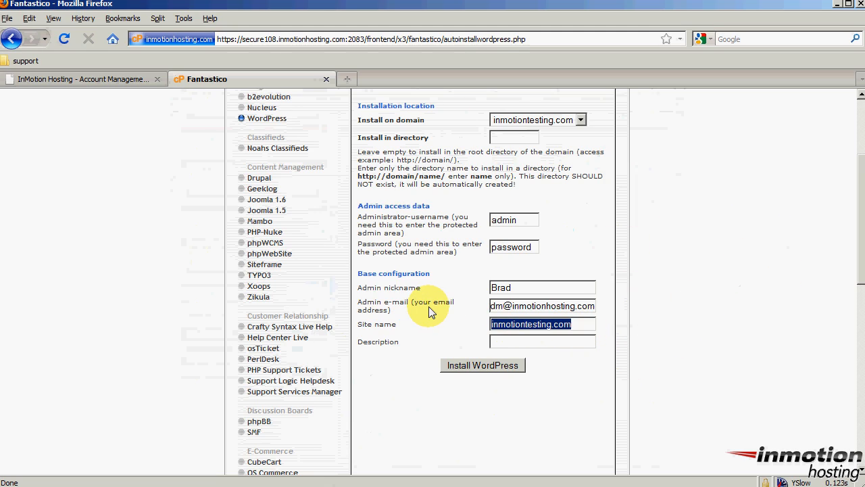
type("InMotion Testing")
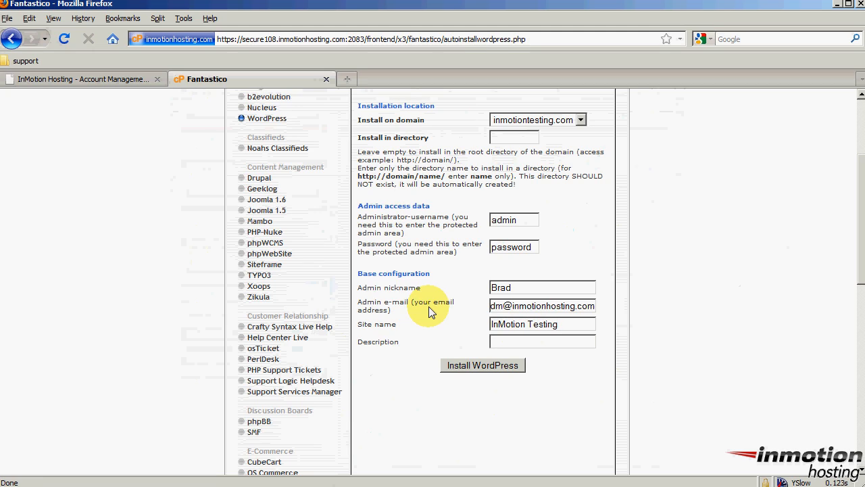
key("Tab")
type("A Place for Testing...")
Submit the WordPress install settings and finish the installation through step 3 of 3.
left_click(482, 365)
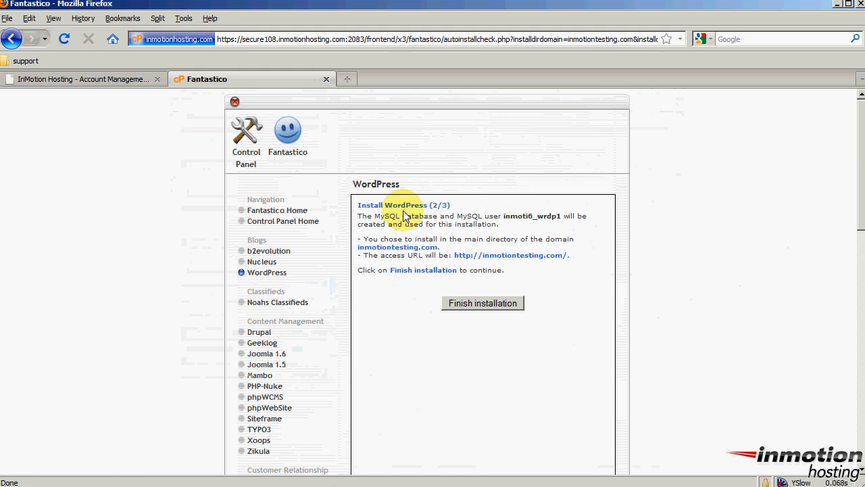
left_click_drag(396, 211, 463, 208)
left_click(463, 209)
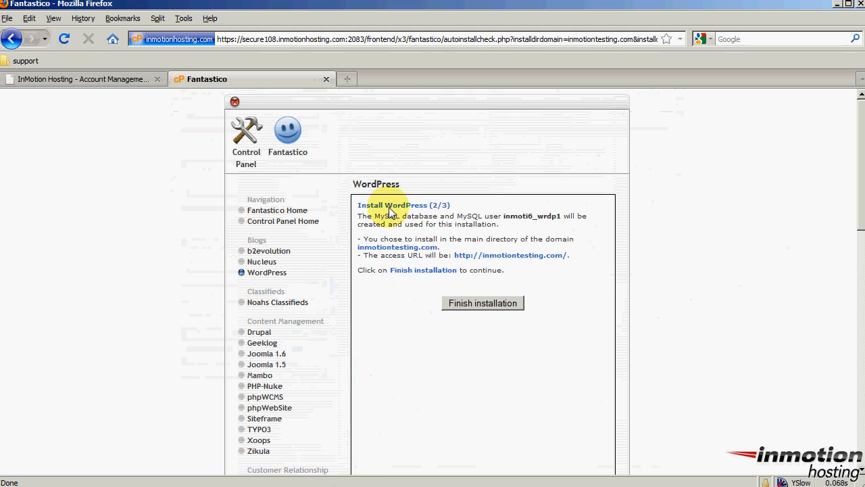
left_click(486, 310)
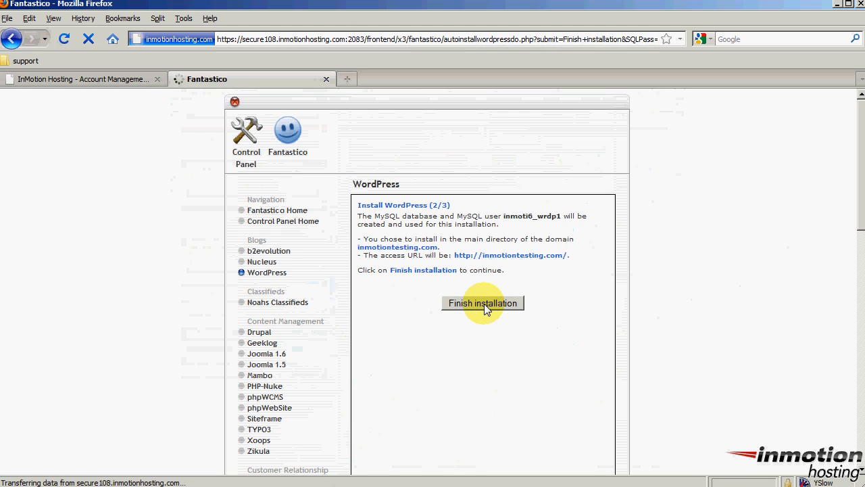
left_click_drag(429, 203, 449, 205)
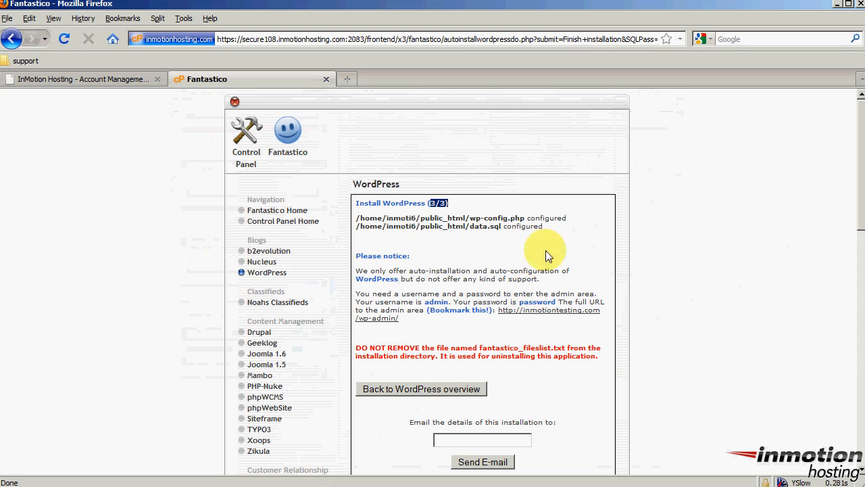
E-mail the installation details to the account address, then open a new blank browser tab.
scroll(474, 247, "down", 2)
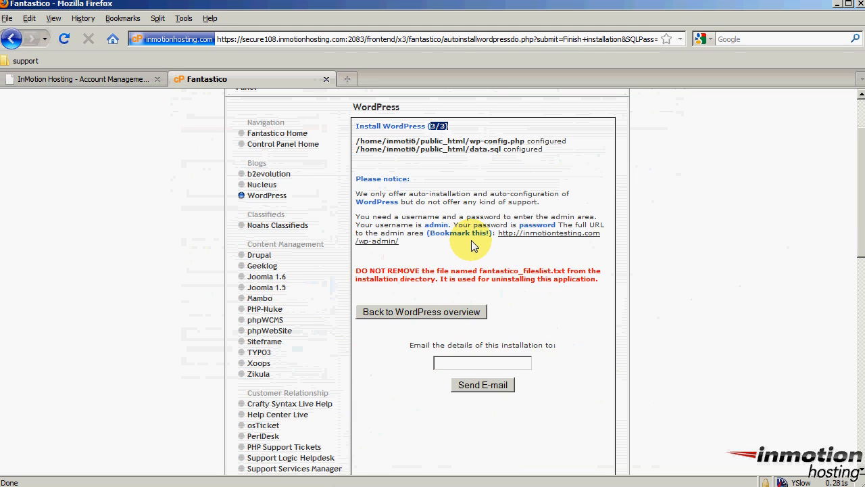
left_click(512, 363)
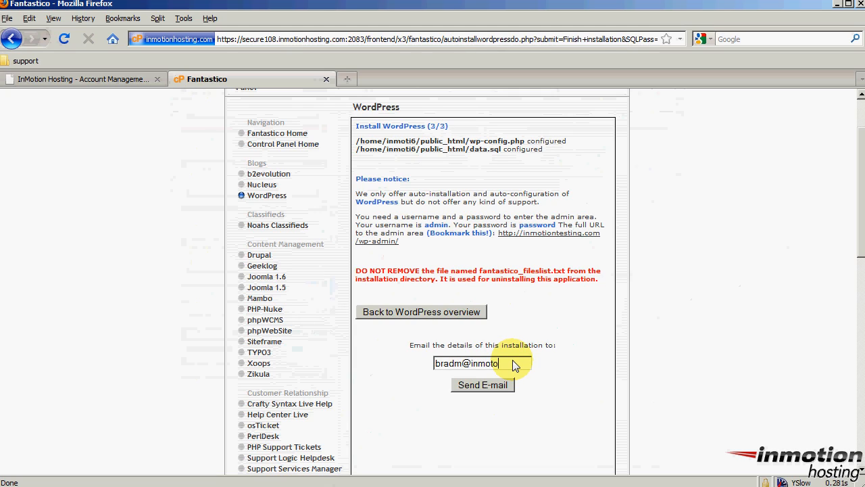
left_click(497, 385)
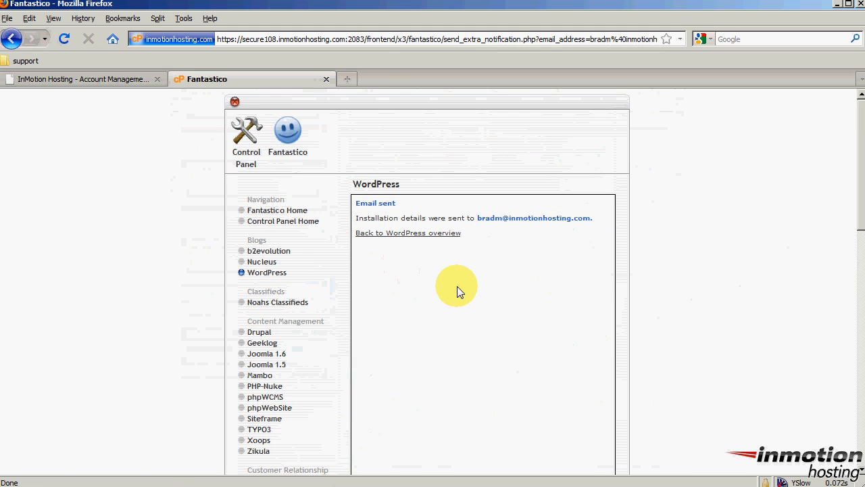
left_click(347, 79)
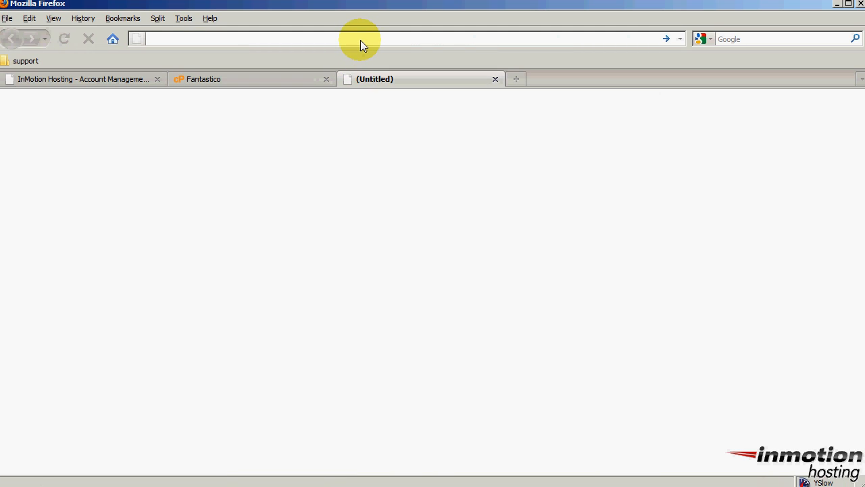
Load inmotiontesting.com and check the 'InMotion Testing' title, tagline and Hello world! post.
type("inmotion")
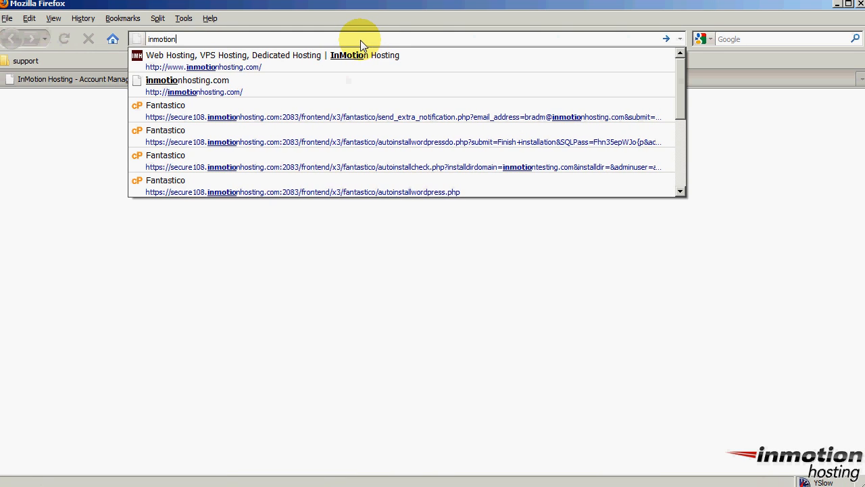
type("testing.com")
key("Return")
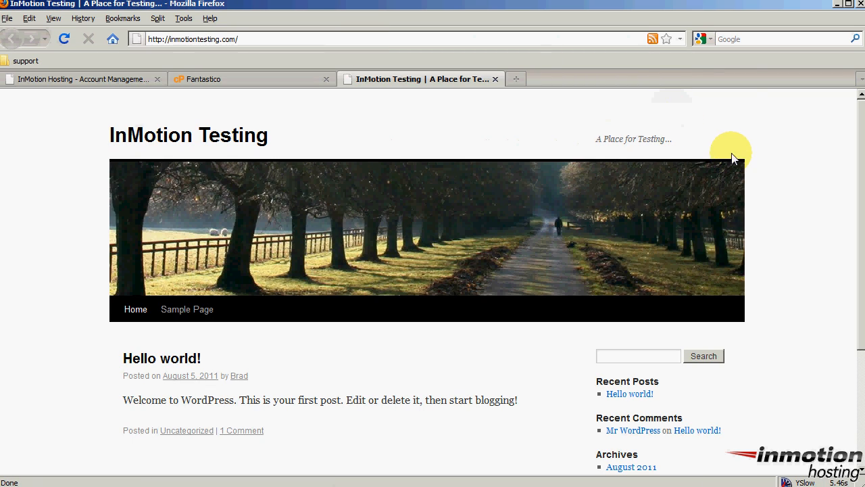
left_click_drag(106, 135, 294, 144)
left_click(293, 144)
left_click_drag(593, 140, 680, 140)
left_click(681, 140)
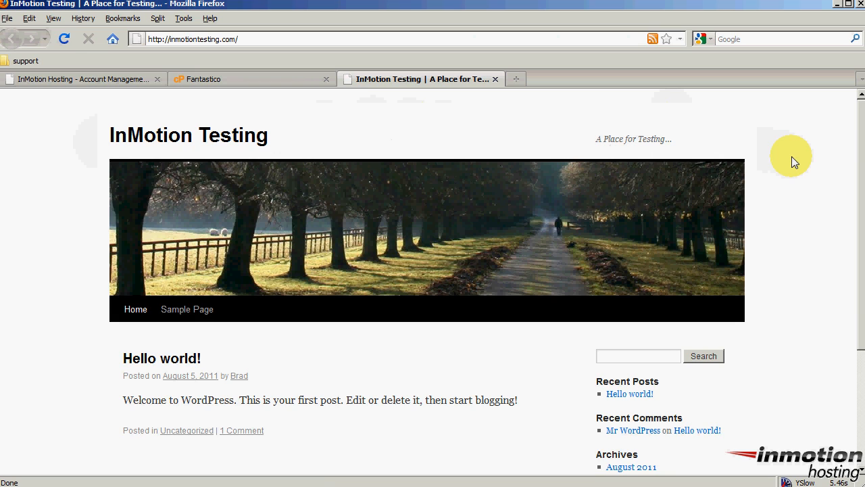
scroll(794, 162, "down", 5)
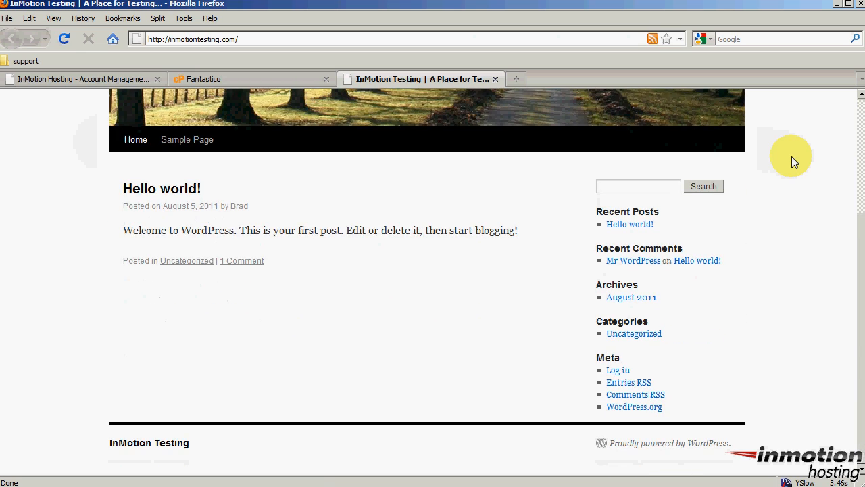
scroll(795, 163, "up", 5)
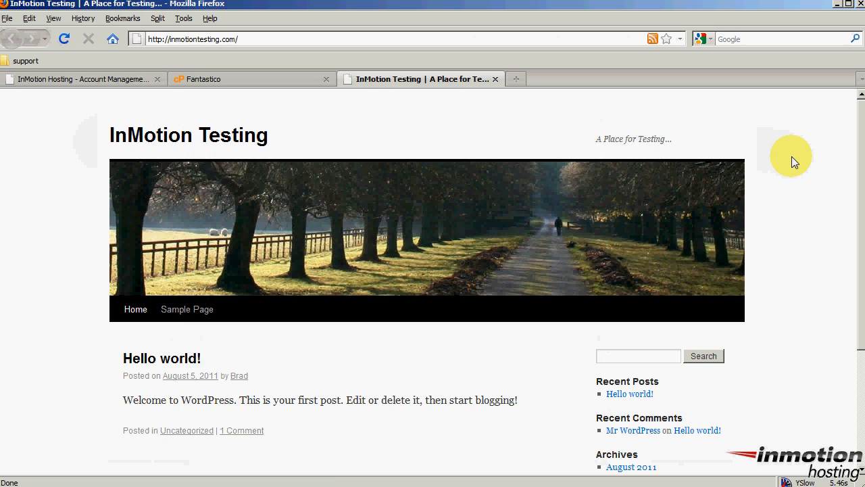